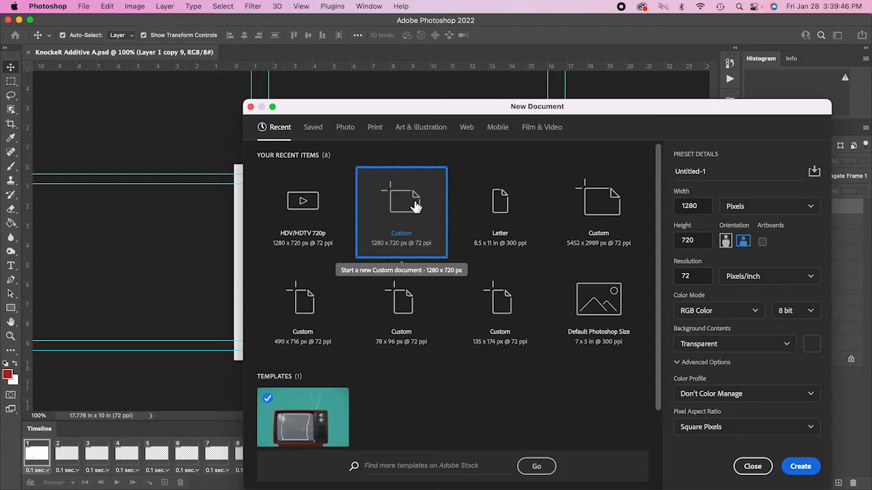
Create a transparent 1280 x 720 px document named with the author's surname and initial plus "Subtractive B", and start a frame animation
click(717, 173)
drag(717, 173, 674, 172)
text(KnockeV)
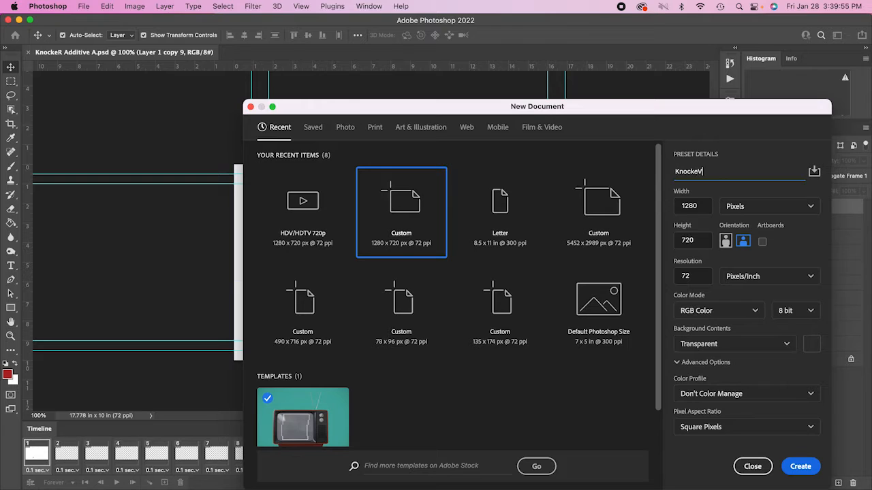
text( Subtractive B)
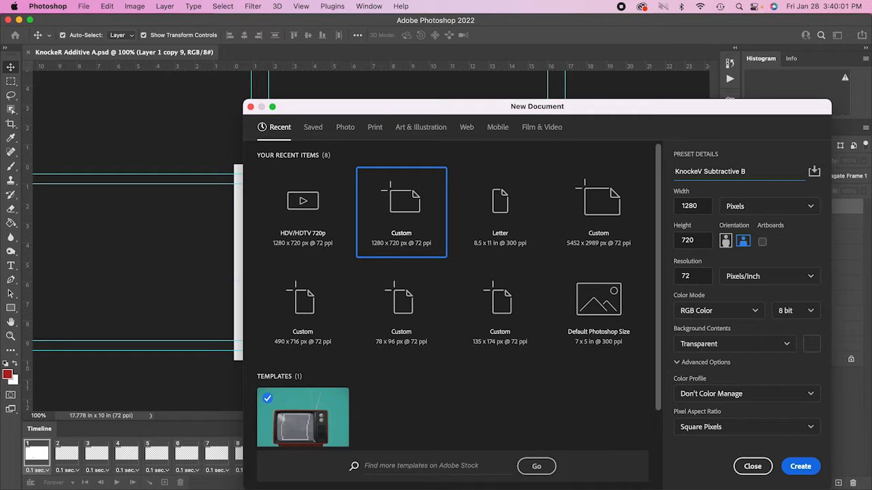
click(788, 344)
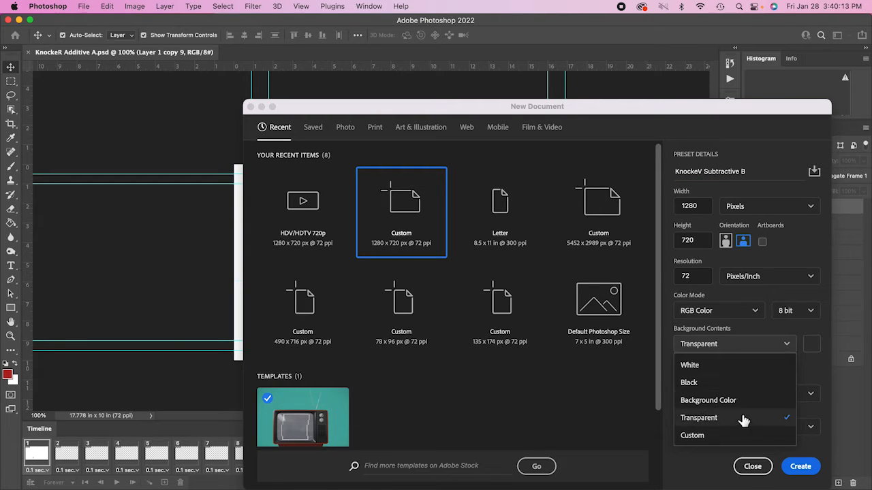
click(803, 468)
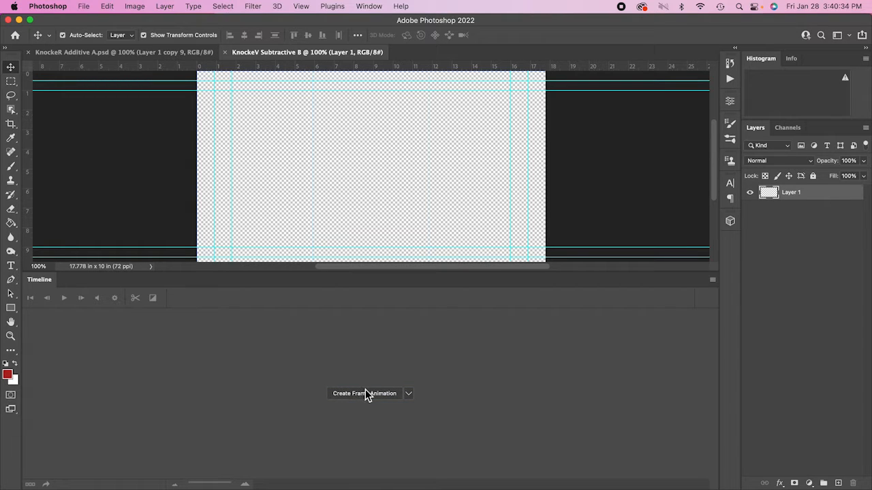
click(341, 394)
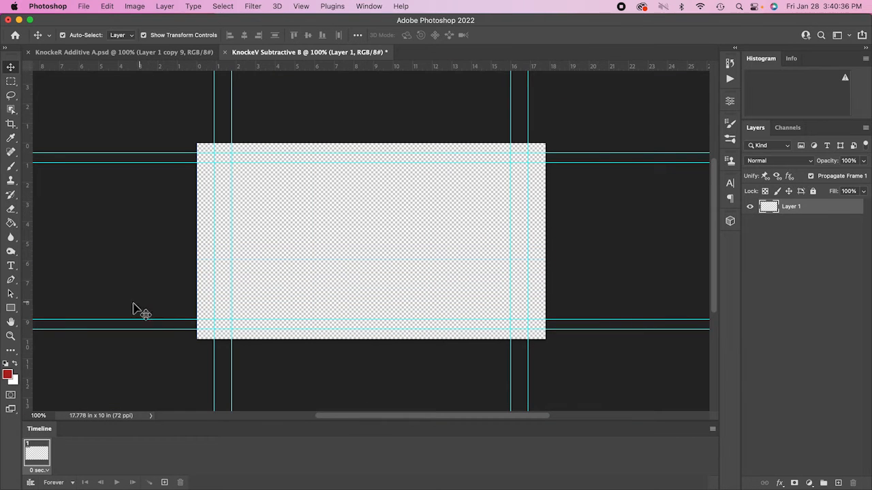
Change the foreground color to a dark blue
click(8, 375)
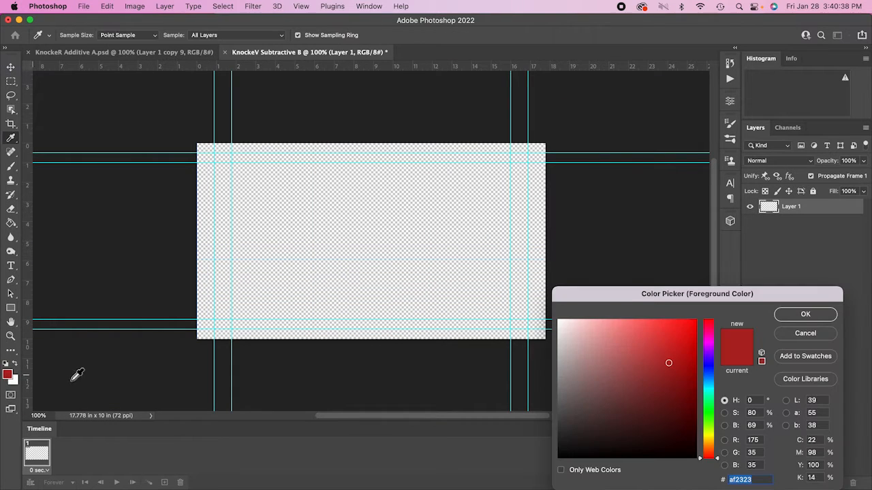
click(708, 368)
key(Return)
key(v)
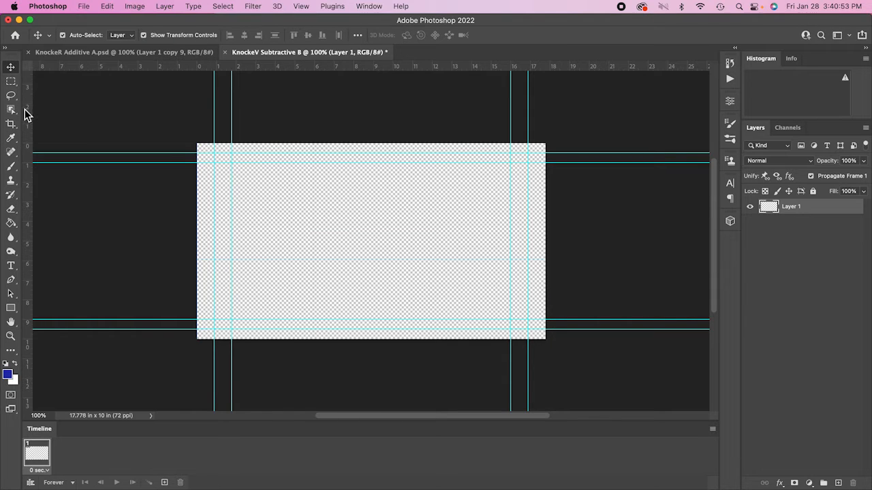
Save the document in Photoshop format and paint a large blue letter B on Layer 1 with the 24 px Brush tool
click(10, 167)
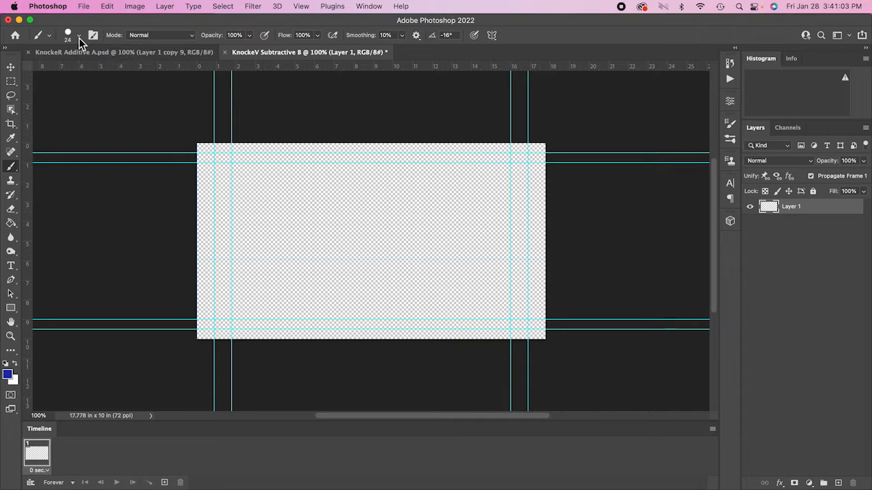
key(super+s)
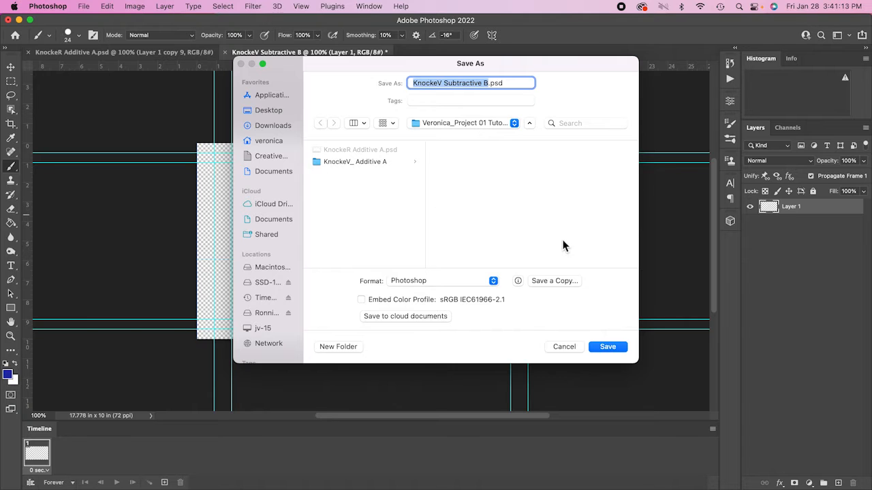
click(607, 348)
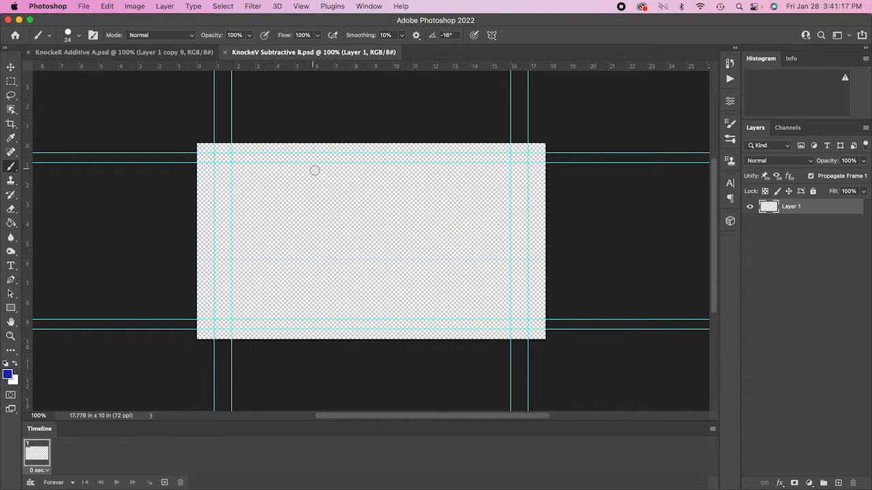
drag(314, 168, 314, 316)
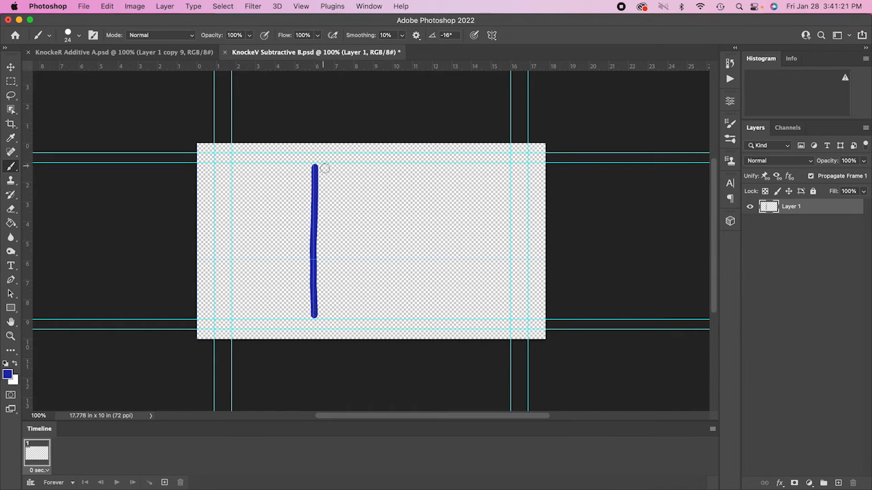
mouse_move(314, 166)
mouse_down()
mouse_move(400, 168)
mouse_move(417, 182)
mouse_move(419, 208)
mouse_move(393, 234)
mouse_move(312, 238)
mouse_move(405, 241)
mouse_move(439, 266)
mouse_move(441, 282)
mouse_move(408, 312)
mouse_move(314, 318)
mouse_up()
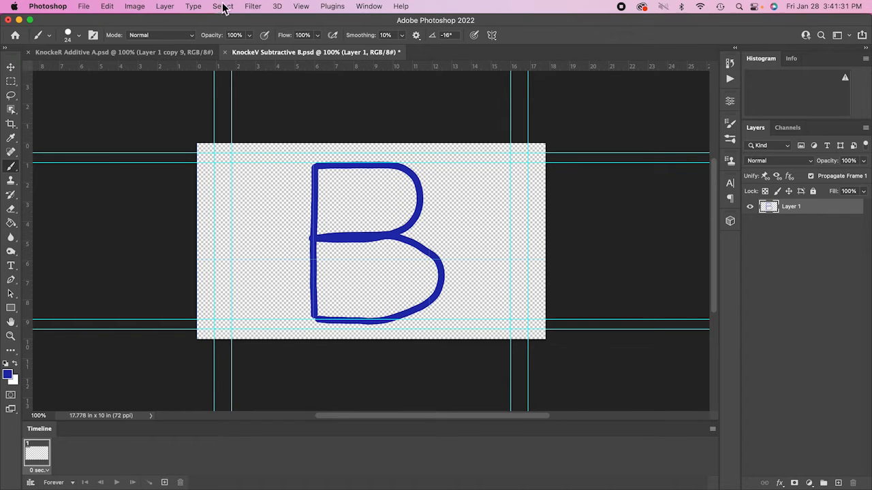
Check the Snap and Snap To view options
click(301, 7)
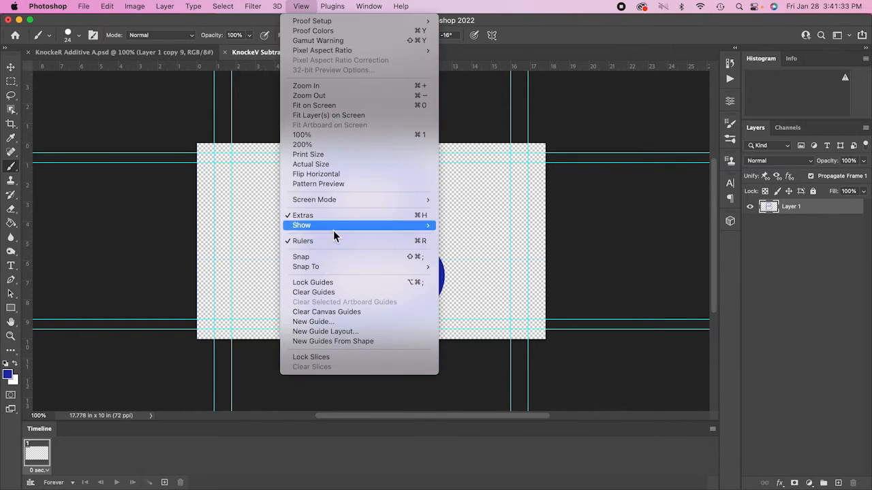
mouse_move(305, 268)
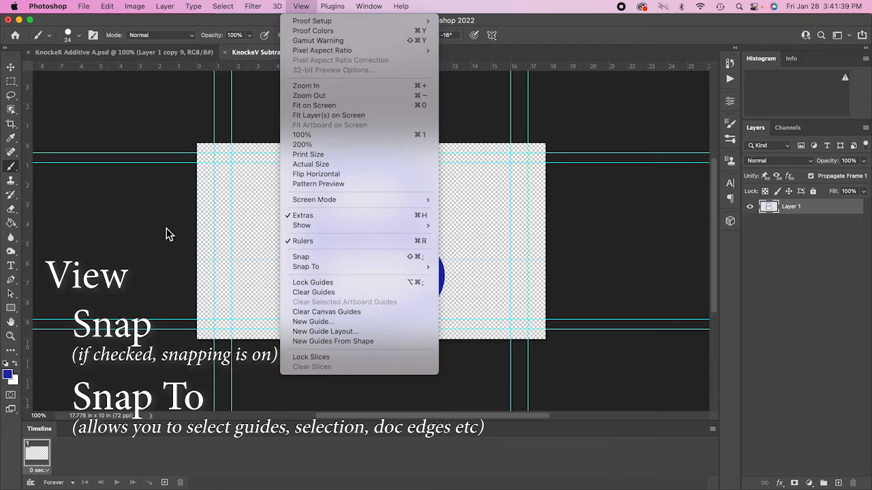
click(62, 116)
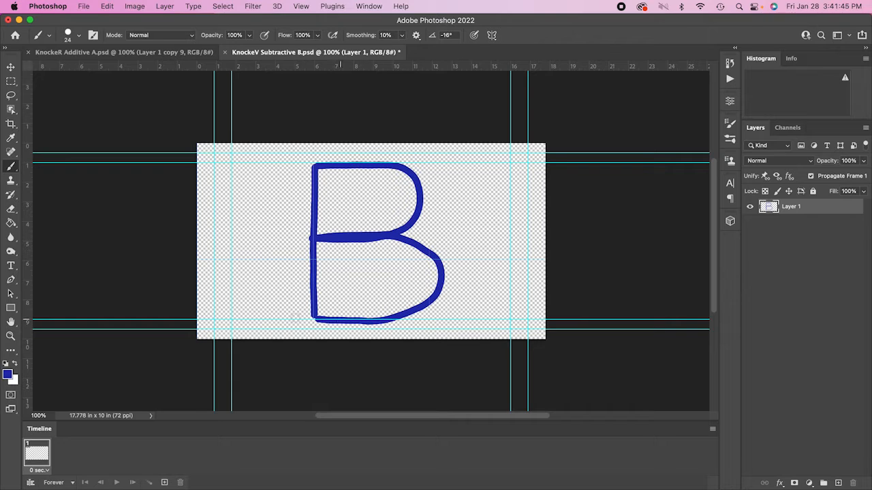
Save the document with the painted letter B
scroll(145, 269, up, 1)
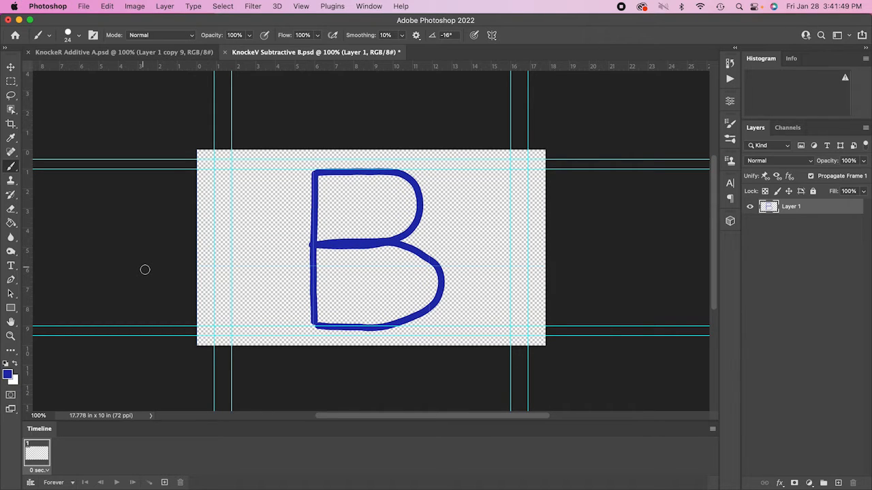
key(super+s)
scroll(145, 270, down, 3)
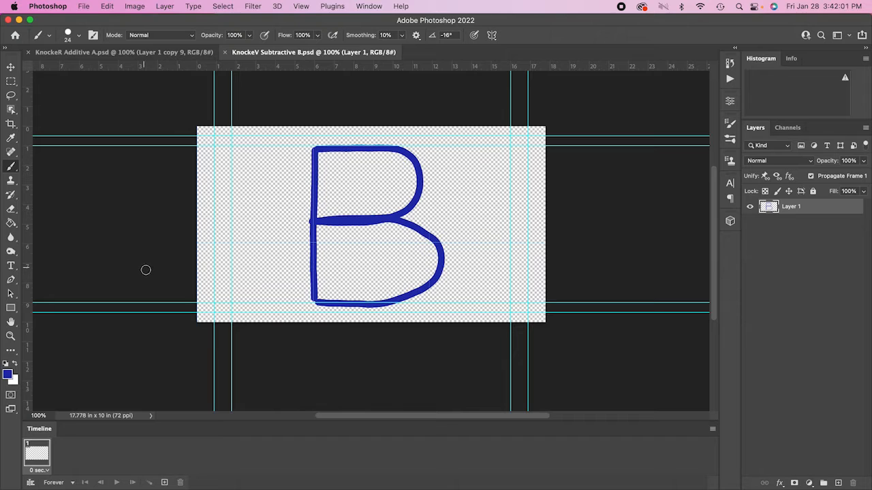
Choose the Eraser tool and set its brush size to 35 px
click(11, 208)
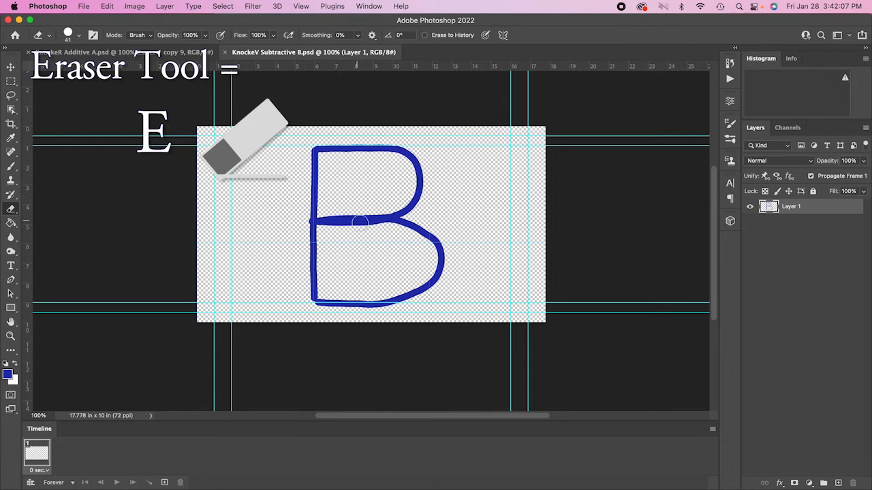
click(81, 36)
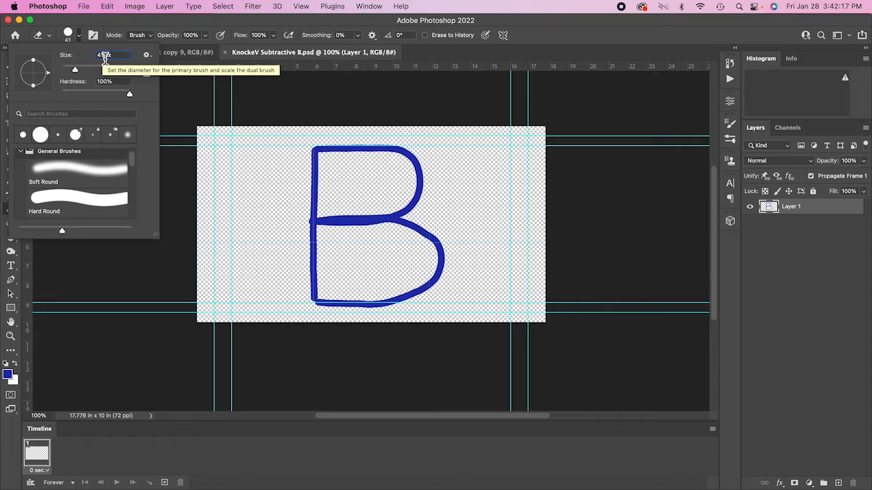
text(35)
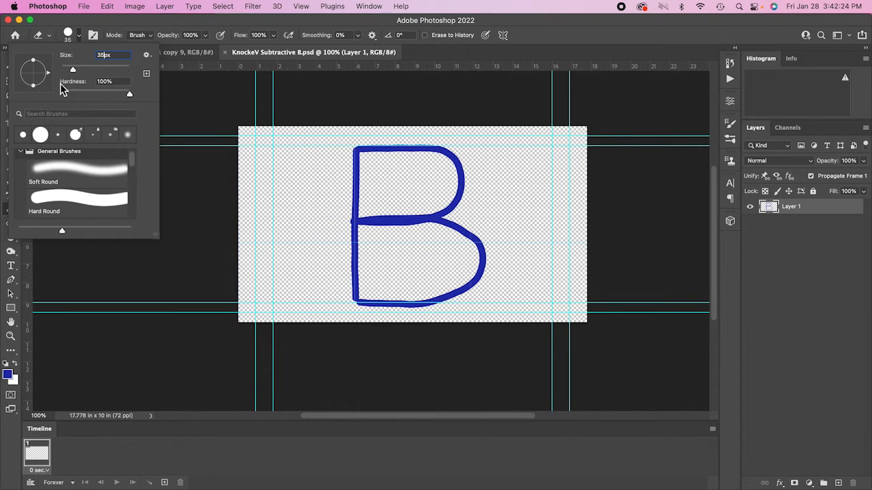
key(Return)
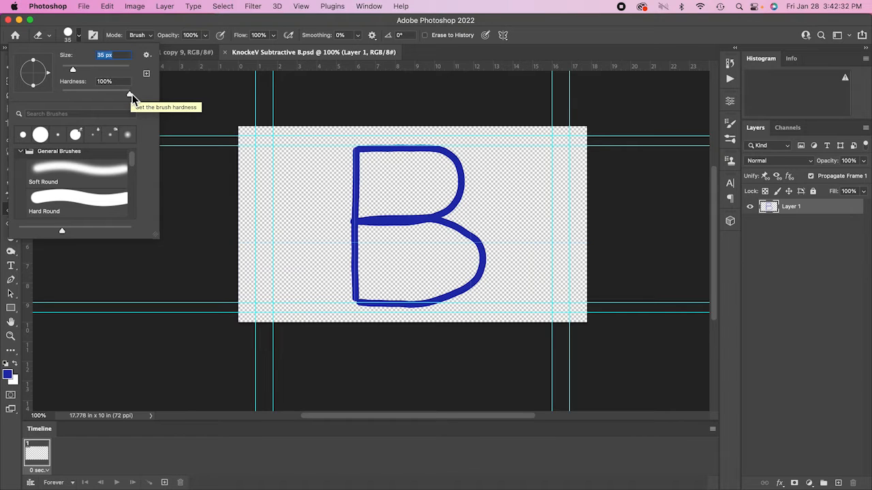
click(574, 26)
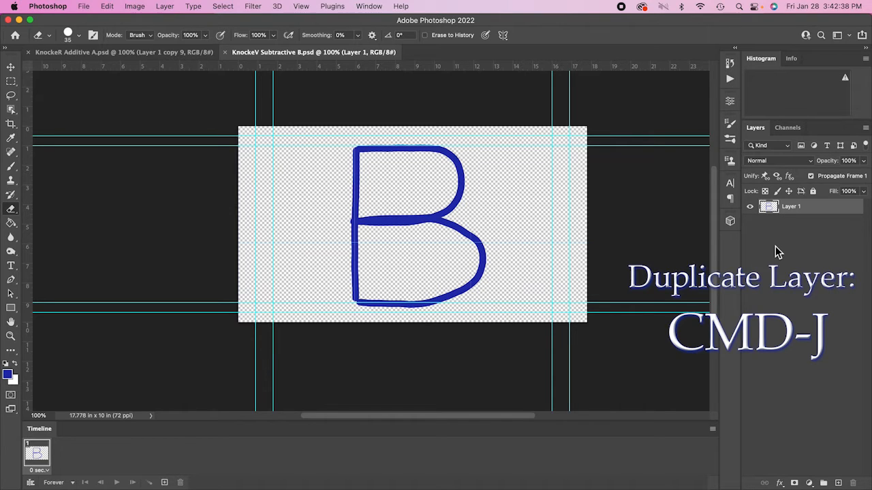
Duplicate Layer 1, hide the original, erase the left end of the B's middle bar on the copy, and save
key(super+j)
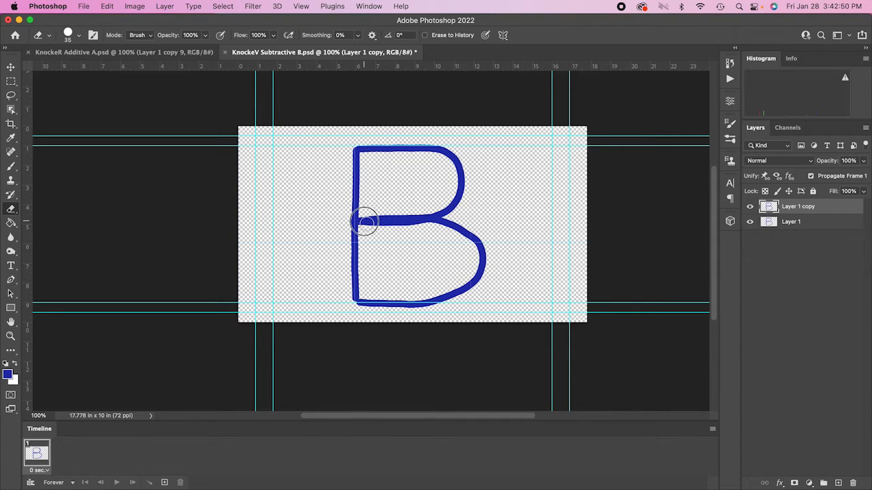
drag(383, 221, 359, 225)
click(750, 221)
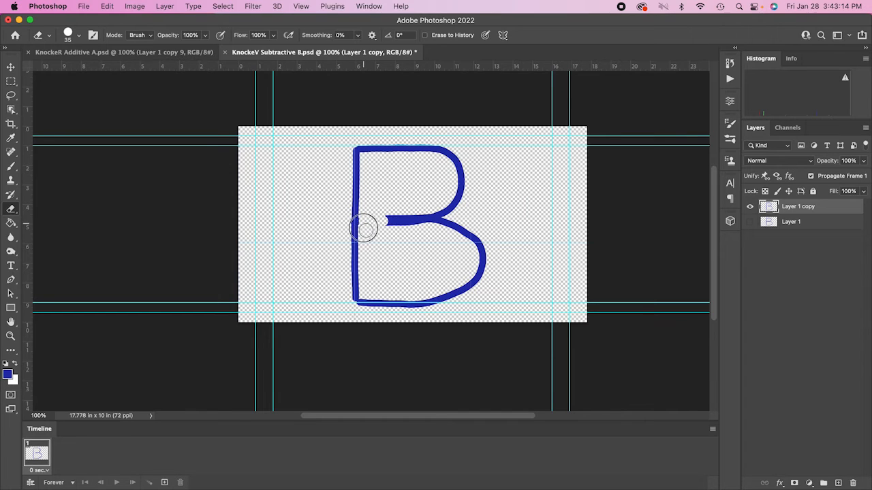
drag(384, 216, 387, 234)
key(super+s)
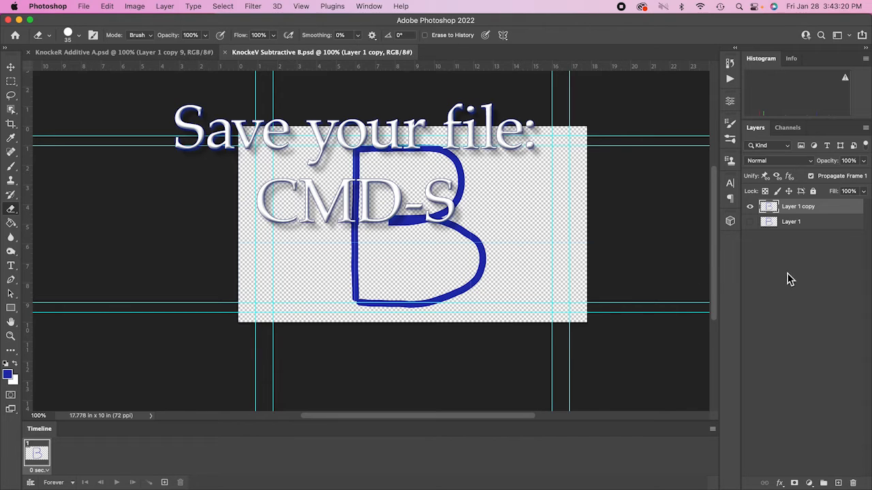
Duplicate Layer 1 copy, hide it, erase the next section of the middle bar on the new layer, and save
key(super+j)
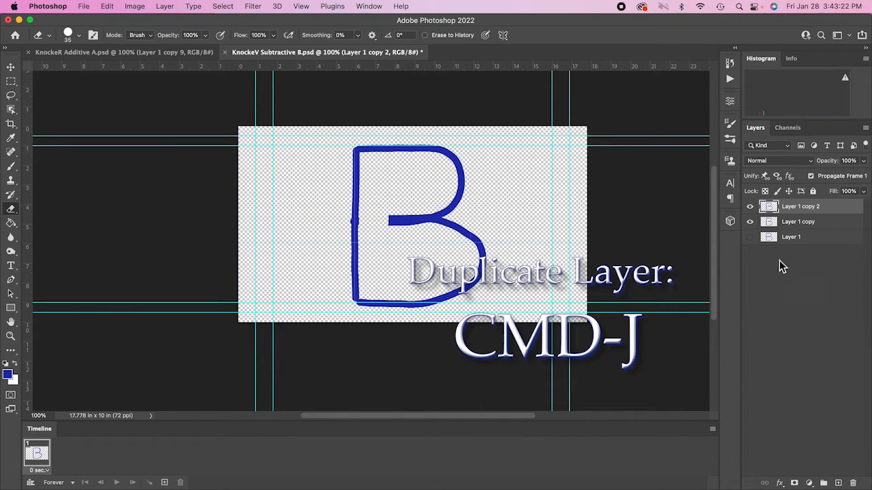
click(750, 221)
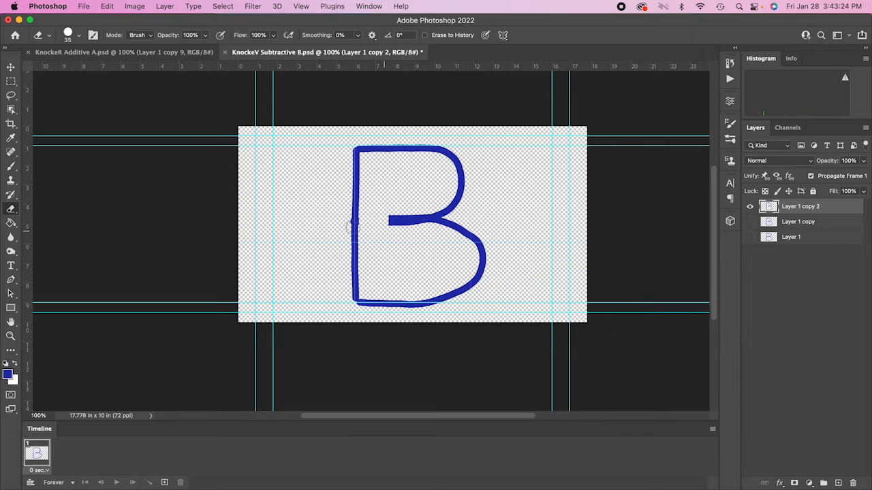
drag(391, 225, 413, 220)
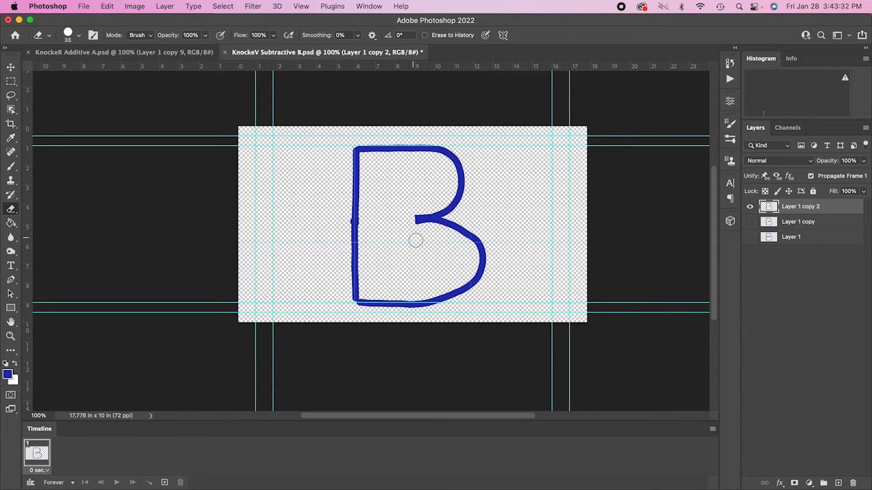
key(super+s)
Duplicate Layer 1 copy 2, hide it, and erase where the middle bar joins the B's upper bowl on the new layer
key(super+j)
click(421, 219)
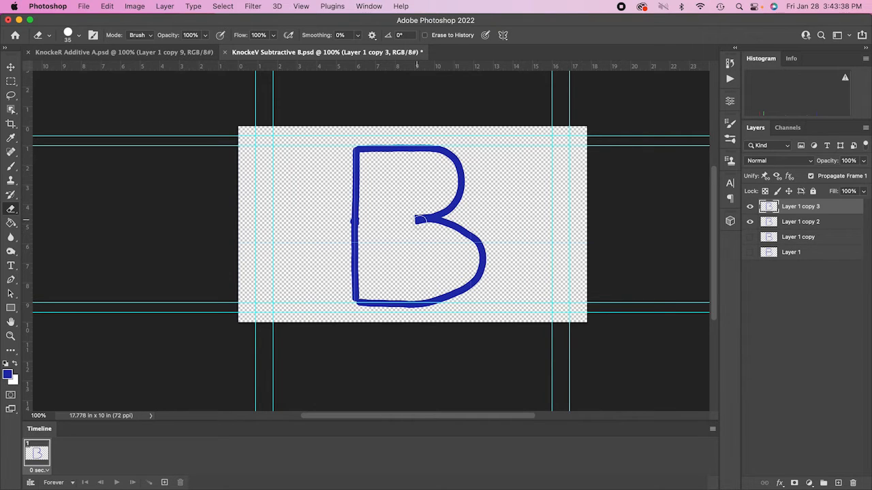
click(750, 222)
click(414, 218)
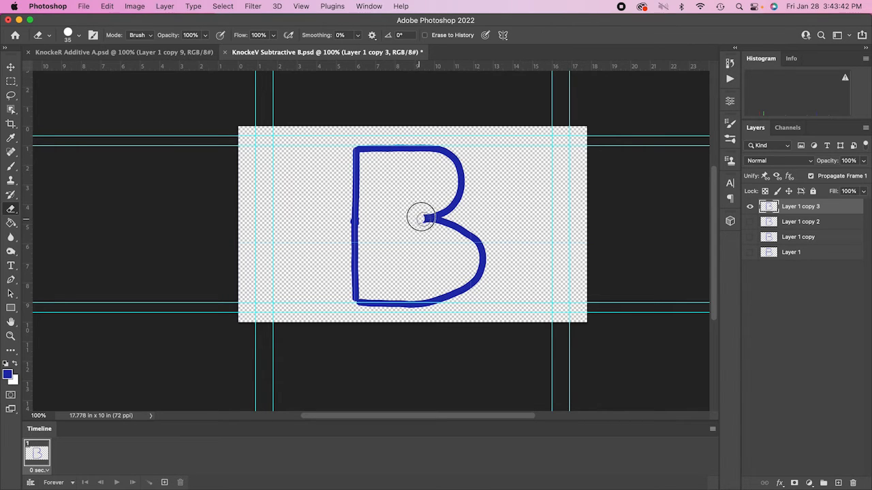
mouse_move(426, 216)
mouse_down()
mouse_move(446, 203)
mouse_move(447, 212)
mouse_up()
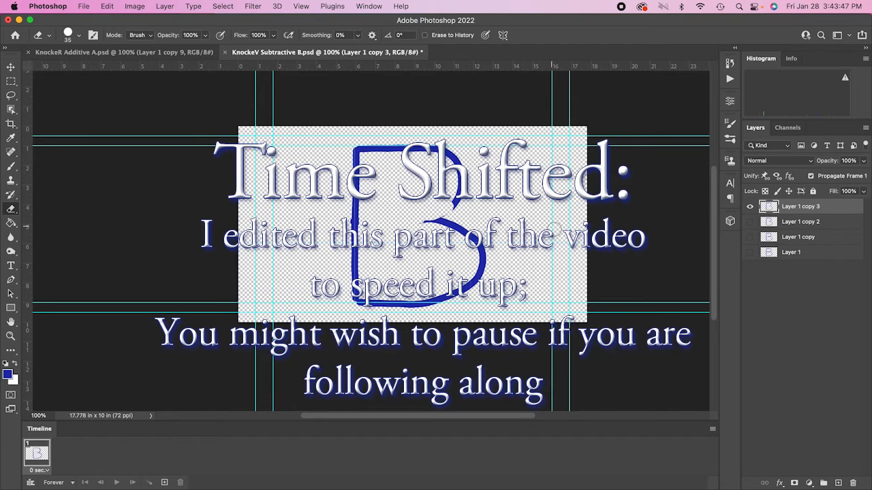
Duplicate Layer 1 copy 3, hide it, erase the lower part of the B's upper bowl on the new layer, and save
scroll(508, 224, left, 3)
key(super+j)
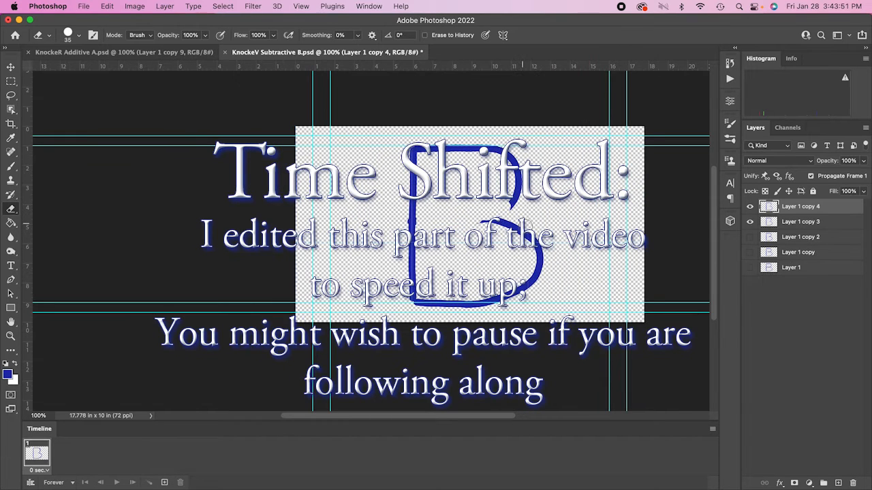
click(749, 221)
mouse_move(517, 207)
mouse_down()
mouse_move(510, 162)
mouse_move(515, 182)
mouse_up()
key(super+s)
Duplicate Layer 1 copy 4, hide it, and erase the top curve of the B's upper bowl on the new layer
key(super+j)
scroll(515, 183, down, 2)
click(751, 222)
mouse_move(514, 140)
mouse_down()
mouse_move(468, 123)
mouse_move(493, 126)
mouse_up()
Duplicate Layer 1 copy 5, hide it, erase the remaining top bar and the stem's upper corner on the new layer, and save
key(super+j)
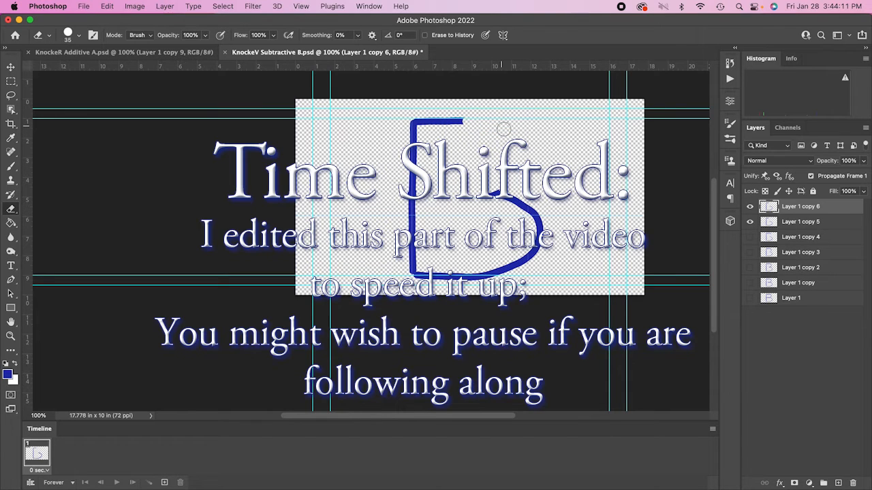
click(750, 221)
mouse_move(470, 121)
mouse_down()
mouse_move(412, 117)
mouse_move(416, 106)
mouse_move(426, 112)
mouse_up()
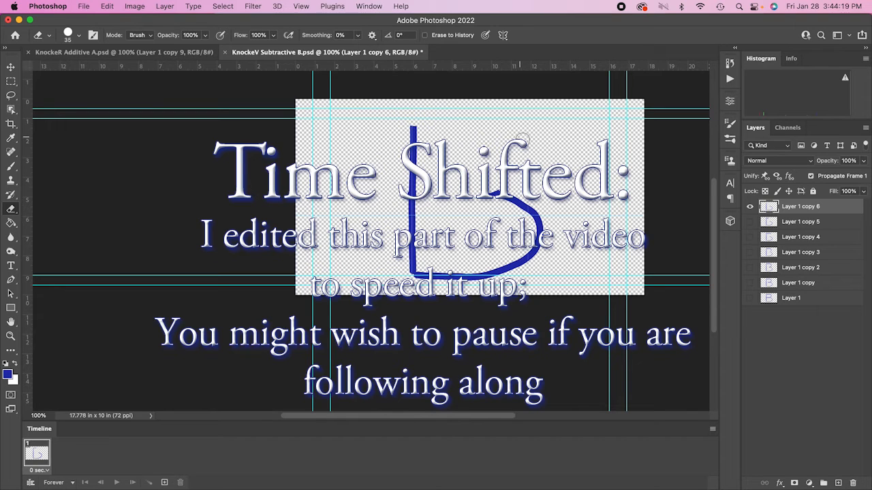
key(super+s)
Duplicate Layer 1 copy 6, hide it, erase the top part of the stem on the new layer, and save
key(super+j)
scroll(415, 102, down, 1)
drag(416, 103, 412, 139)
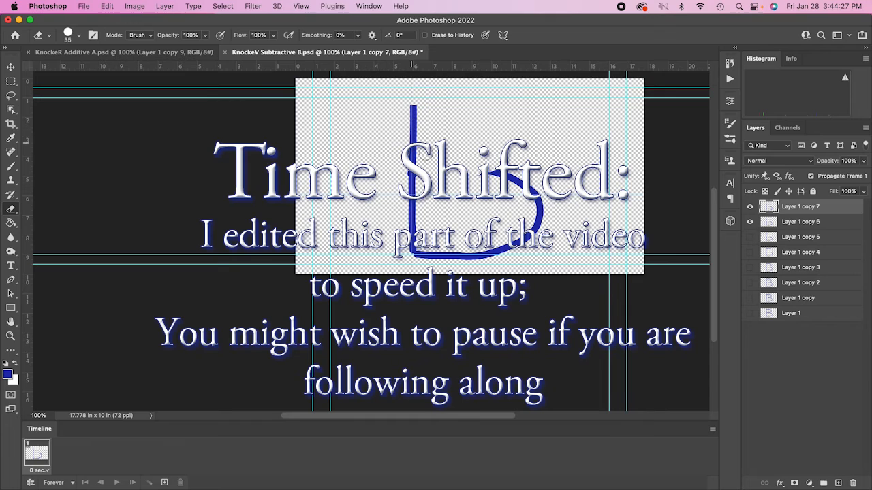
click(750, 221)
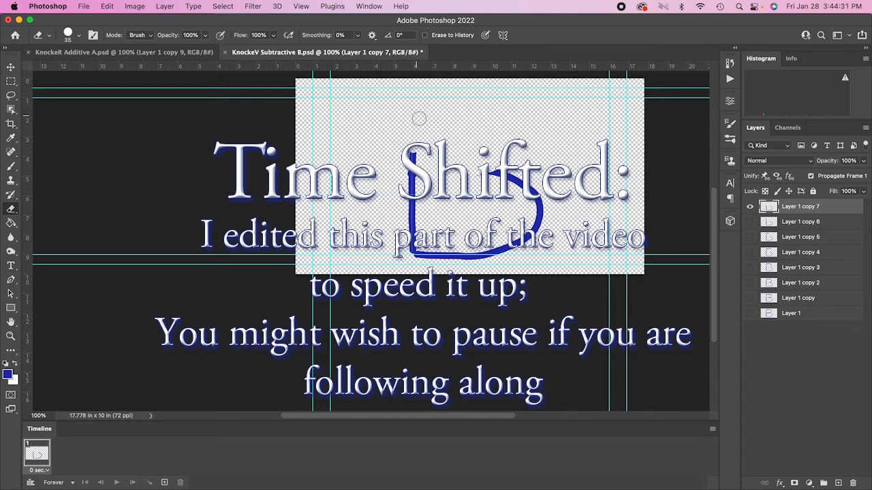
key(super+s)
Duplicate Layer 1 copy 7 and the resulting copy in turn, hiding each source, and erase the stem's middle and lower parts in two stages
key(super+j)
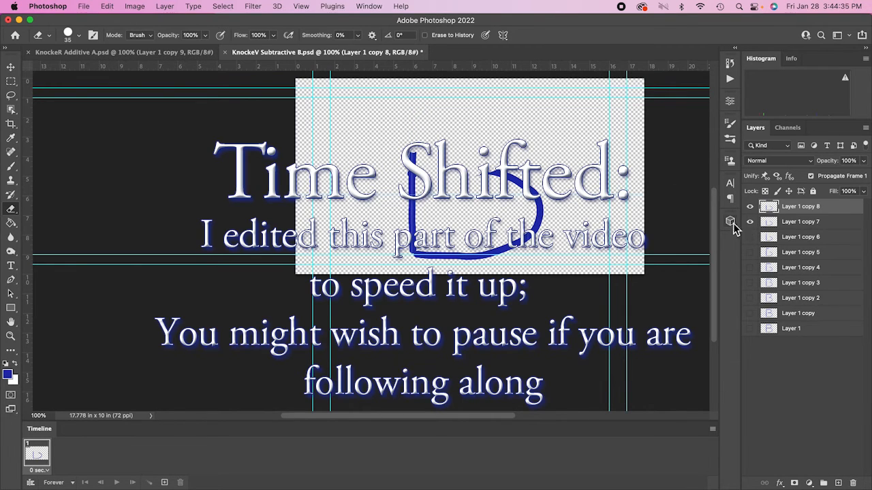
drag(407, 146, 410, 188)
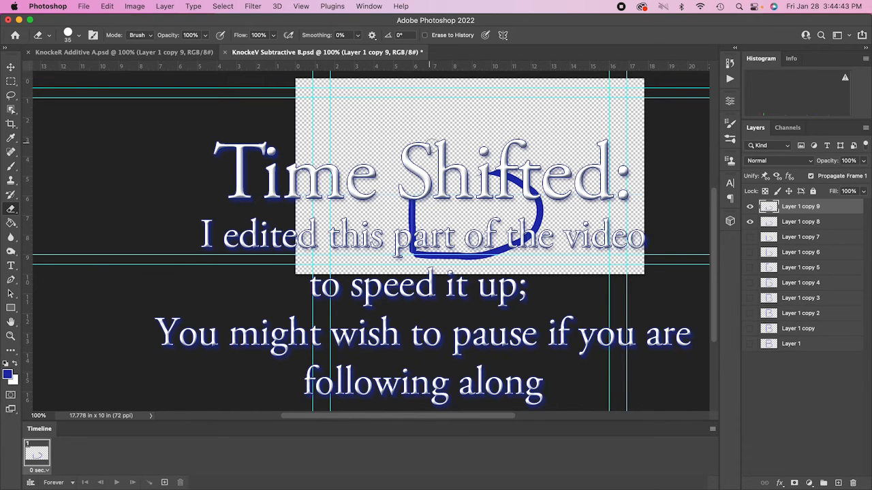
scroll(227, 185, down, 2)
scroll(227, 185, right, 3)
key(super+j)
drag(351, 158, 355, 221)
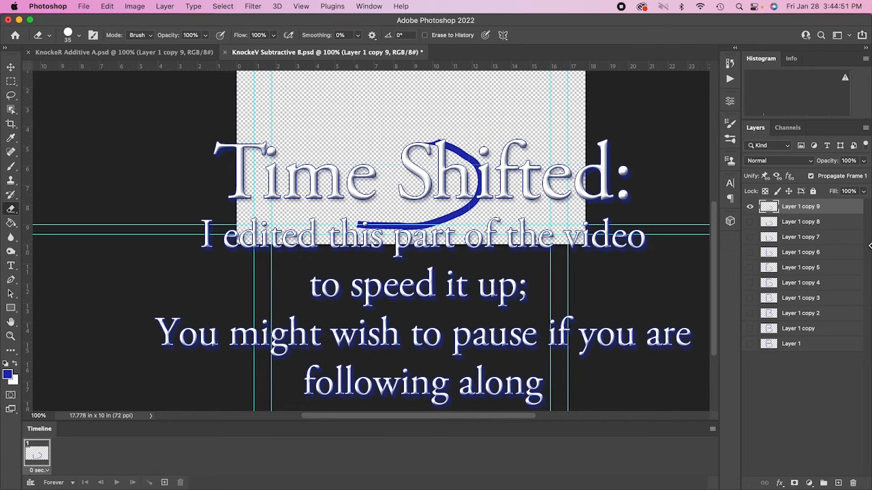
Duplicate Layer 1 copy 9, erase the straight bottom bar of the B on the new layer, and save
key(super+j)
mouse_move(356, 225)
mouse_down()
mouse_move(412, 228)
mouse_move(417, 218)
mouse_up()
key(super+s)
Duplicate Layer 1 copy 10, hide it, and erase the bottom curve of the B's lower bowl on the new layer
key(super+j)
click(750, 221)
drag(426, 226, 464, 214)
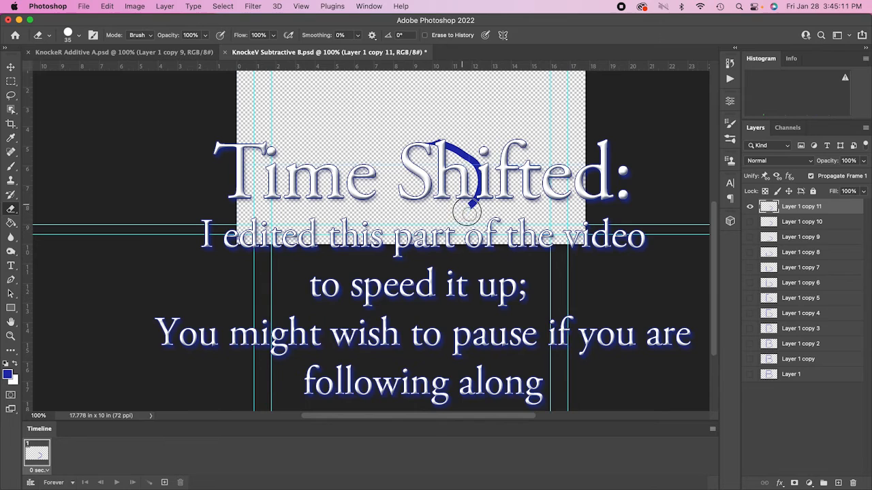
Duplicate Layer 1 copy 11, hide it, and erase the outer side curve of the B's lower bowl on the new layer
scroll(564, 219, left, 2)
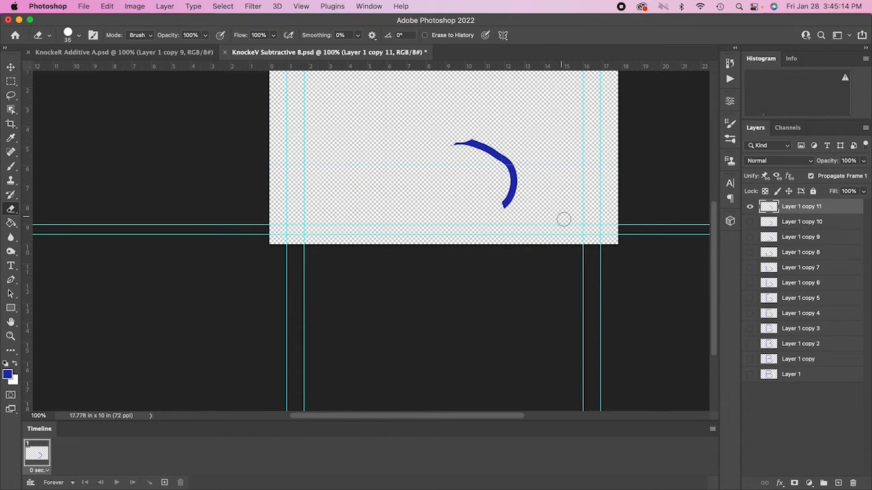
key(super+j)
click(750, 221)
mouse_move(498, 209)
mouse_down()
mouse_move(511, 173)
mouse_move(508, 159)
mouse_move(498, 163)
mouse_move(502, 152)
mouse_move(527, 169)
mouse_up()
Duplicate Layer 1 copy 12, hide it, erase the last remaining piece of the lower bowl on the new layer, and save
key(super+j)
click(749, 222)
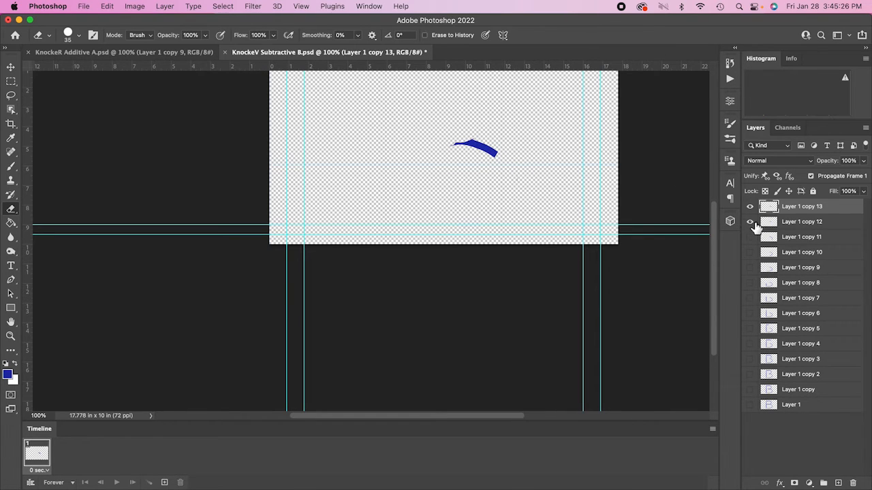
mouse_move(497, 156)
mouse_down()
mouse_move(445, 147)
mouse_move(466, 140)
mouse_move(501, 151)
mouse_up()
scroll(442, 150, left, 3)
key(super+s)
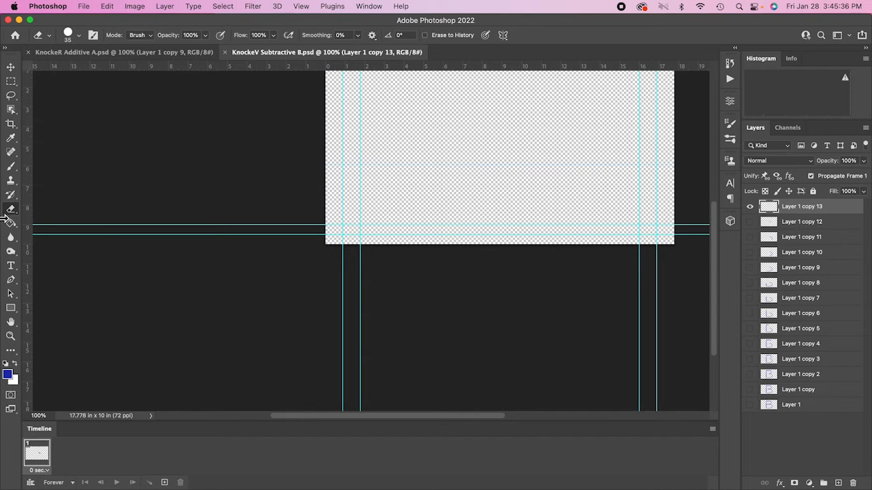
Make all the hidden layers visible, make frames from the layers, and save the file
double_click(10, 323)
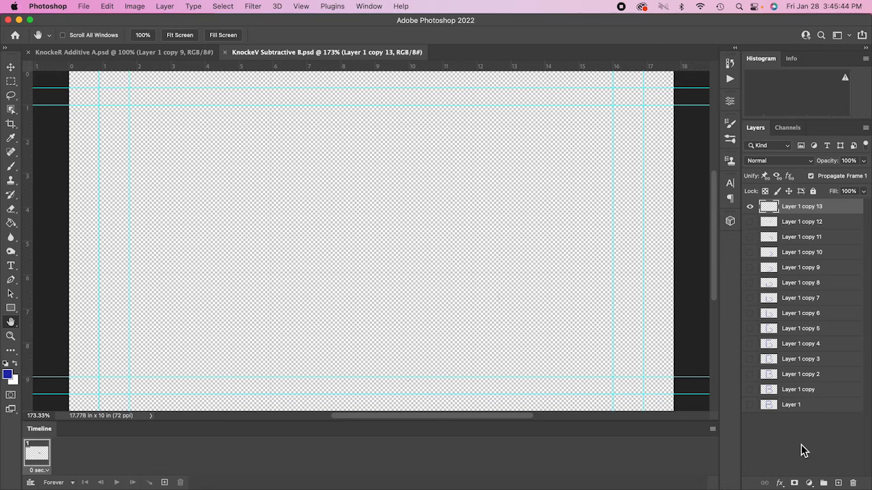
drag(750, 221, 754, 485)
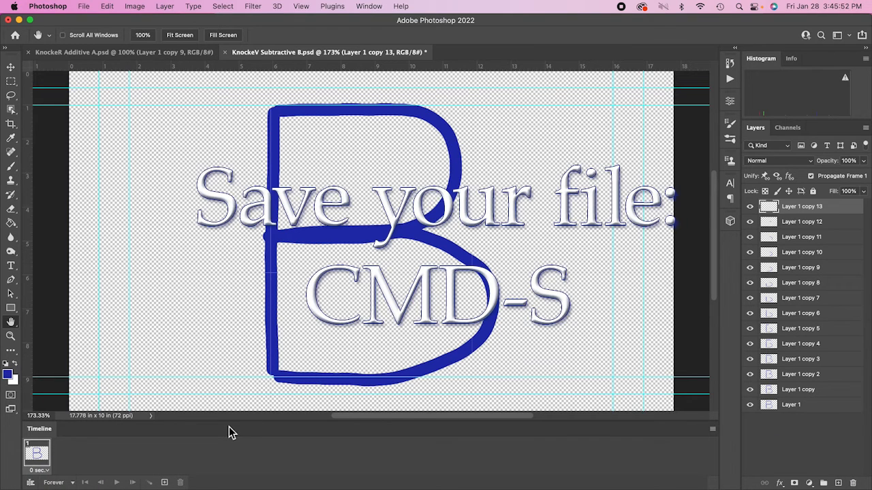
click(713, 431)
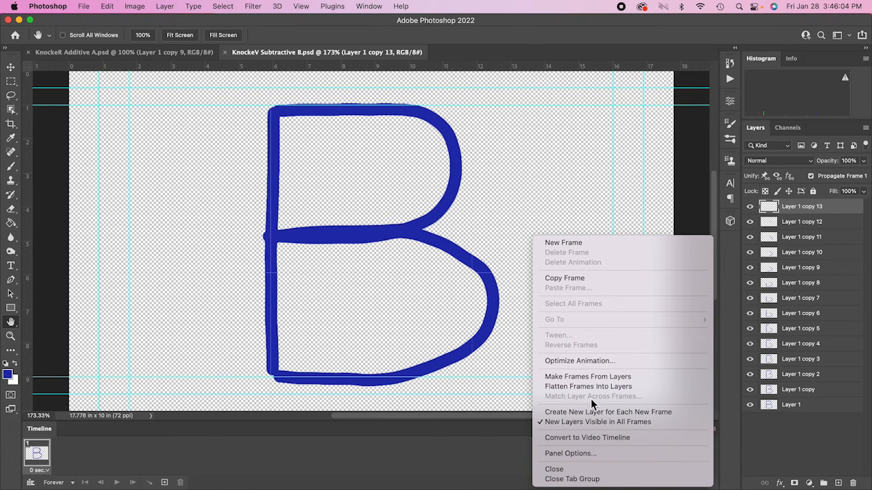
click(565, 379)
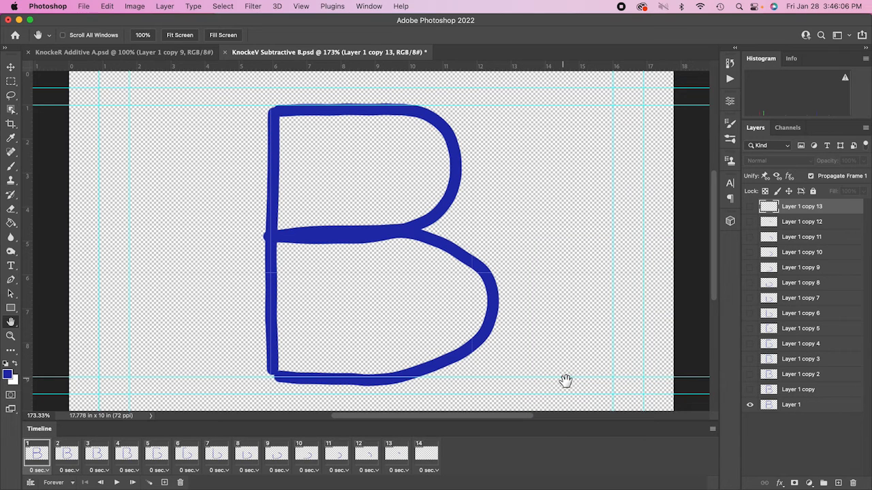
key(super+s)
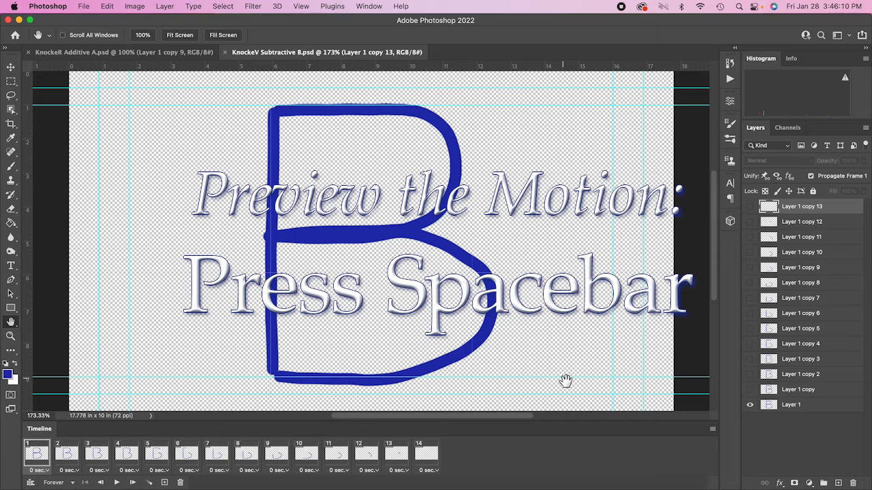
Preview the animation, and set the delay of frames 1 to 14 to 0.1 seconds
key(space)
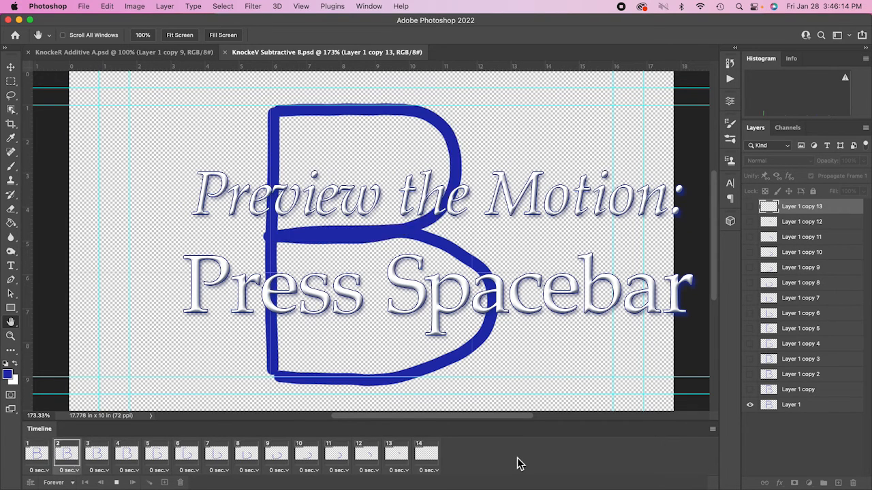
key(space)
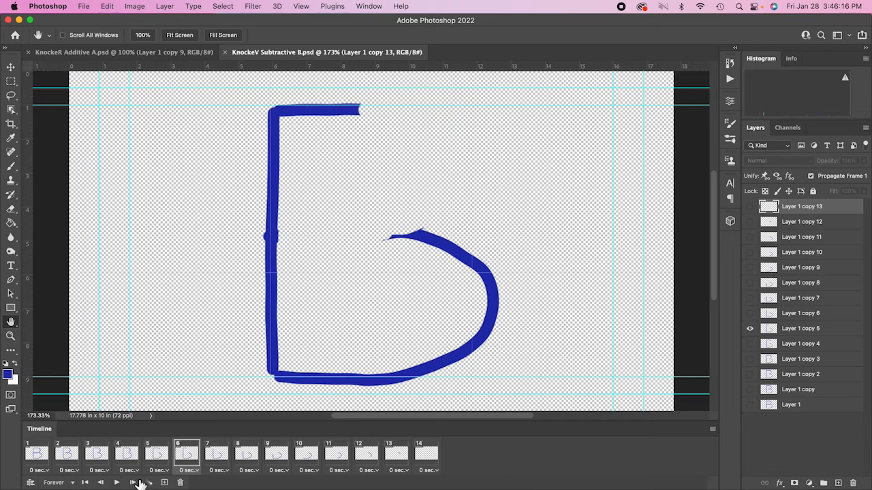
click(42, 454)
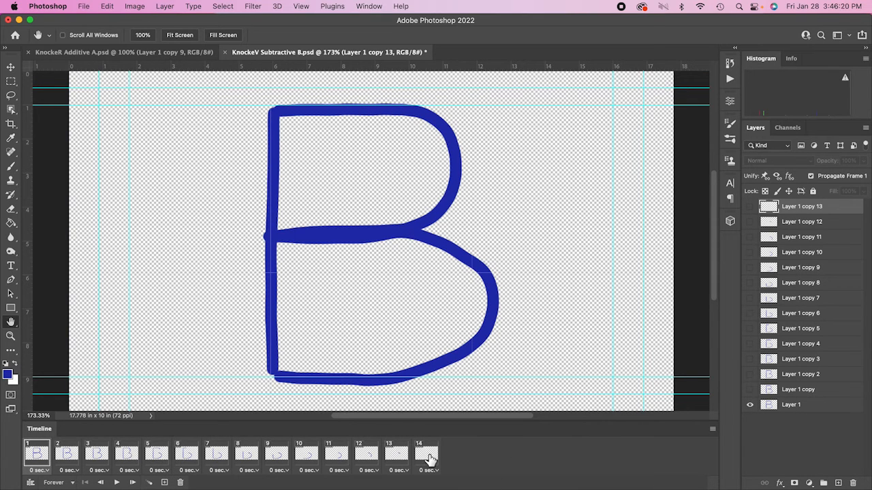
click(427, 455)
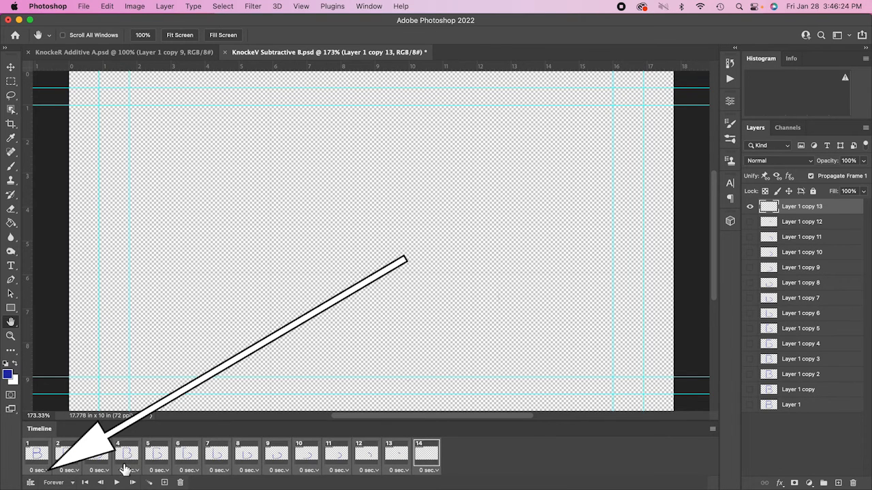
click(46, 471)
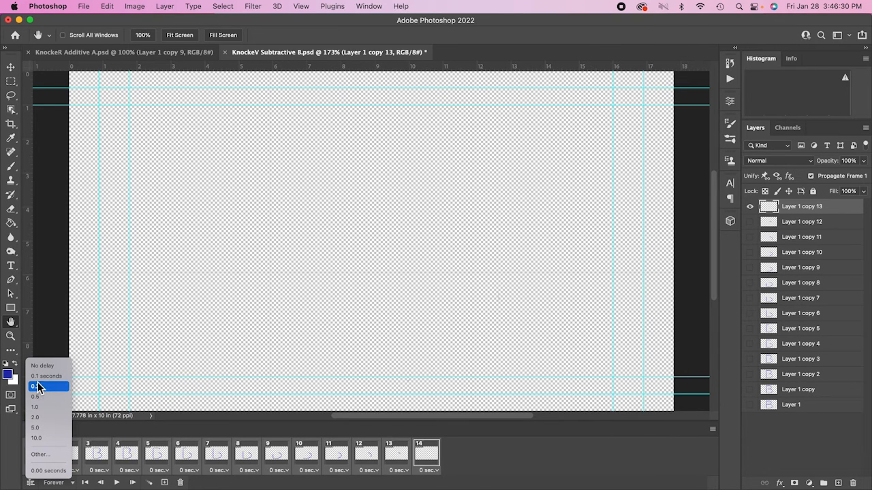
click(38, 380)
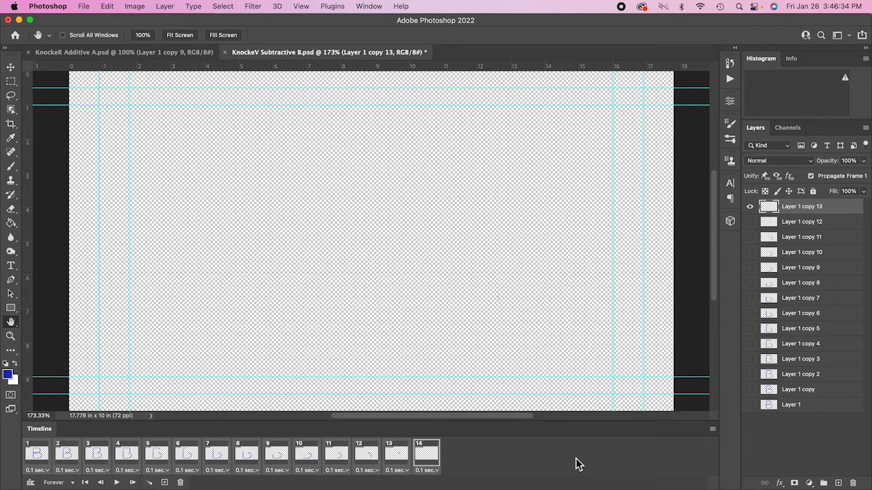
Play back the retimed animation, stop it, and return to frame 1
key(space)
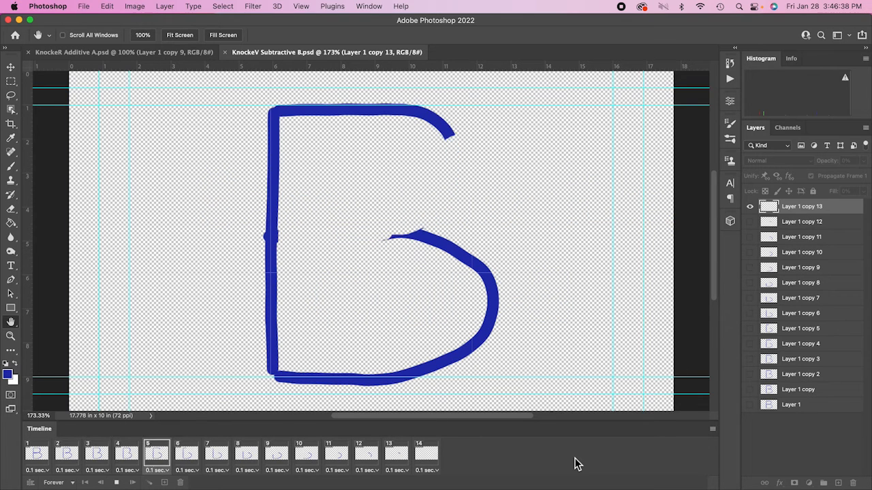
key(space)
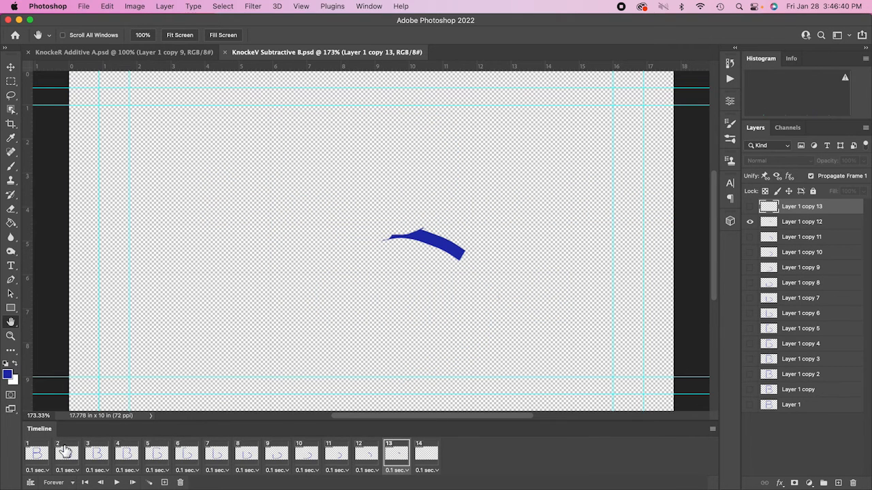
click(43, 455)
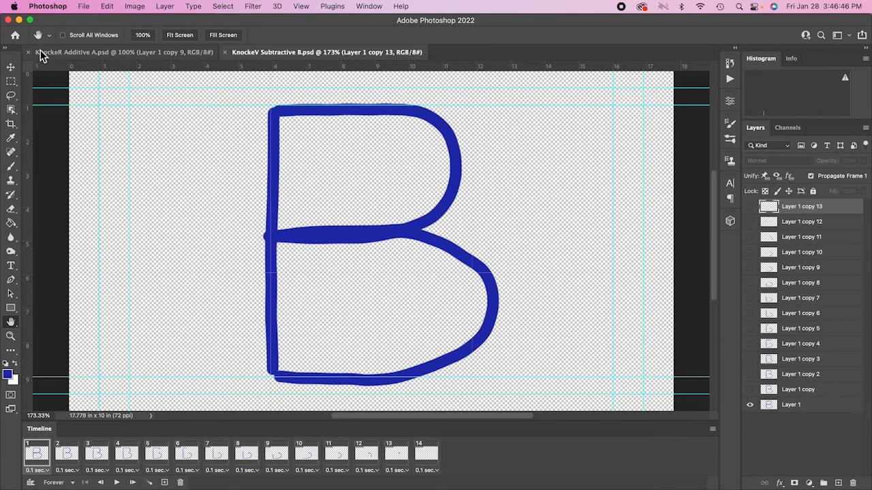
Open the Render Video settings and change the ending of the new subfolder's name to Subtractive B
click(86, 8)
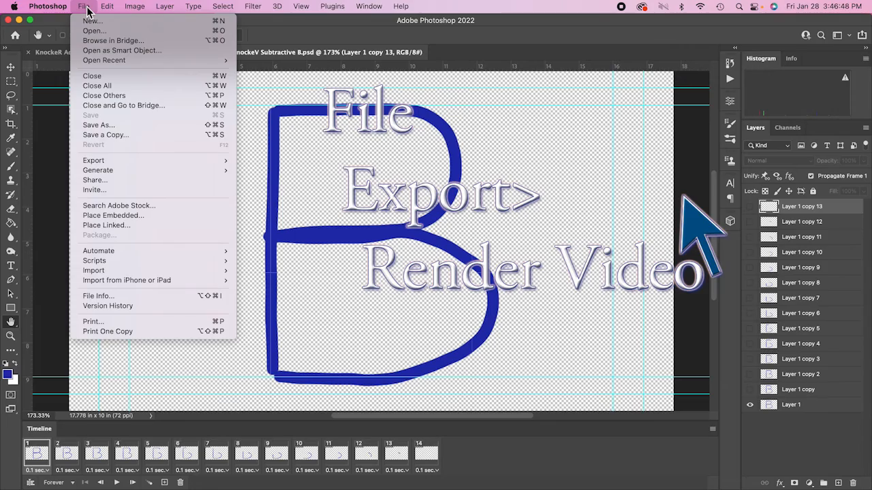
mouse_move(96, 163)
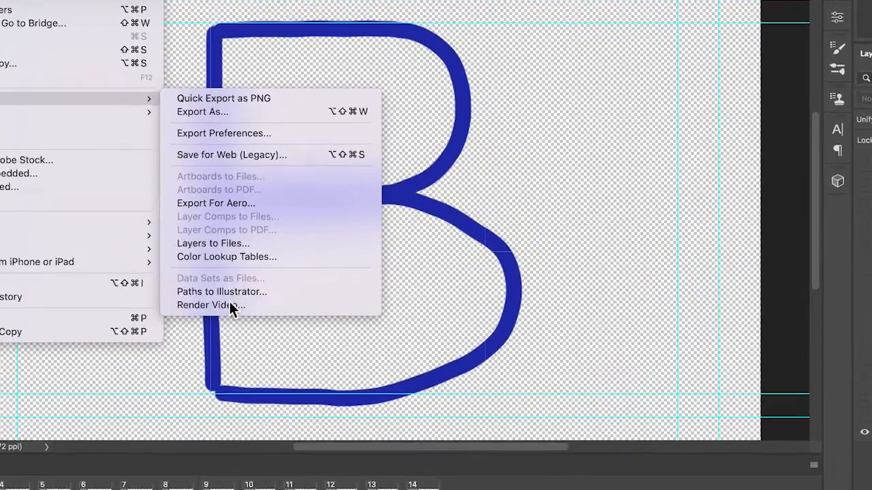
click(230, 305)
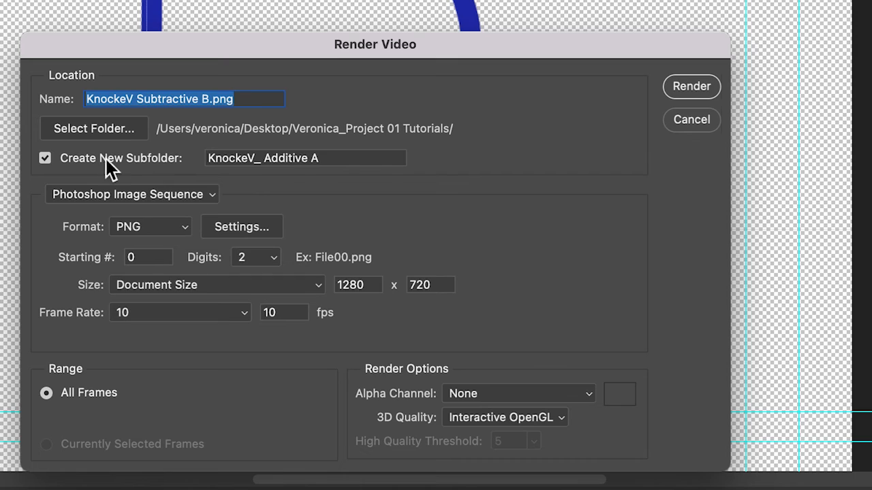
click(270, 163)
click(267, 162)
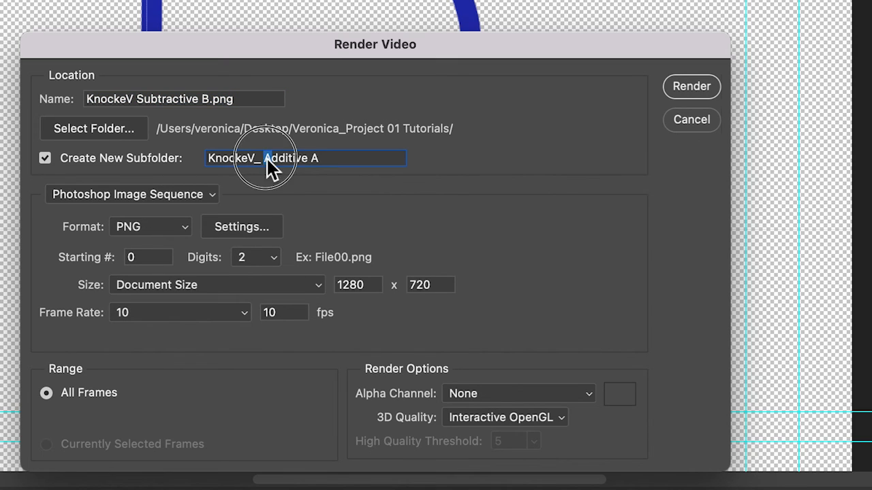
drag(267, 163, 320, 167)
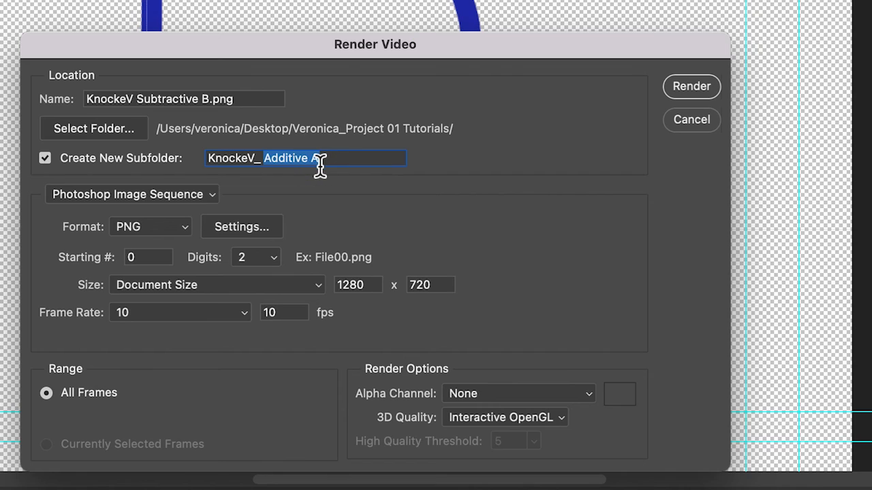
text(Subtrac)
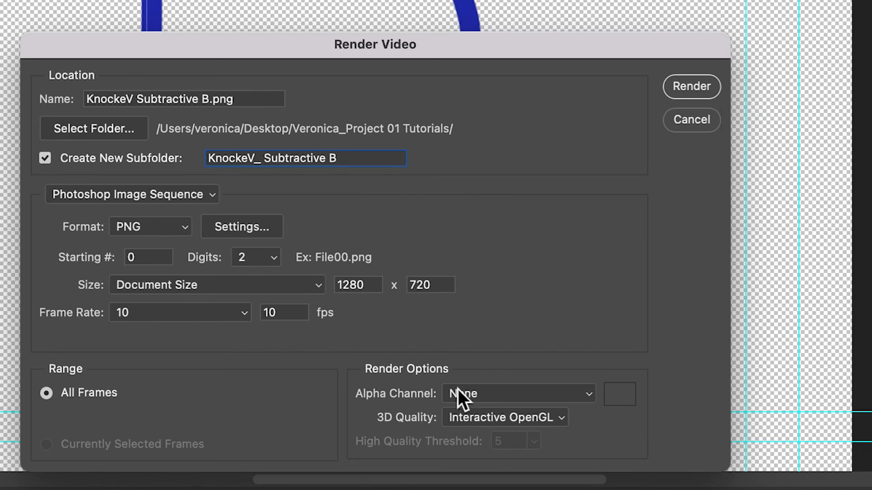
Set the alpha channel to Straight - Unmatted and render the PNG image sequence
click(590, 394)
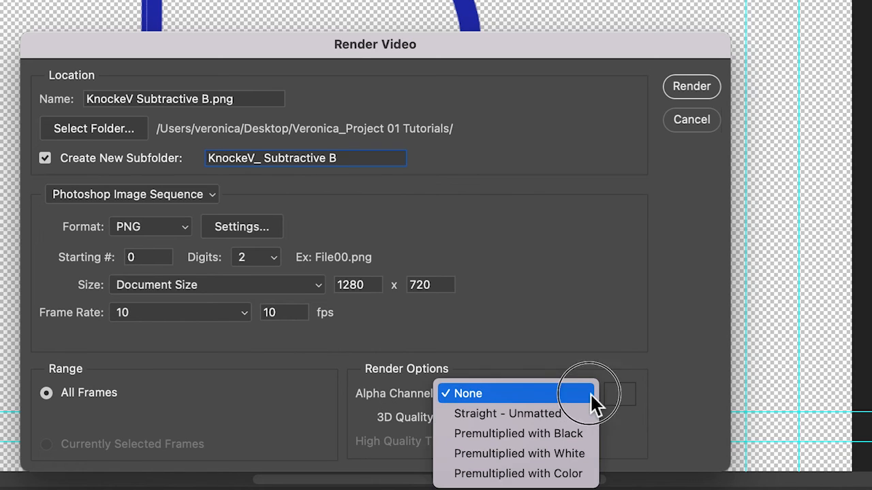
click(543, 411)
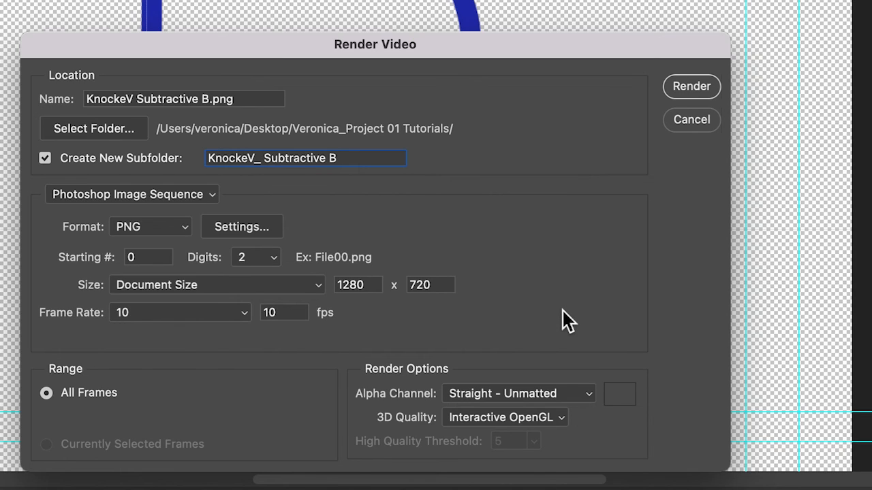
click(692, 87)
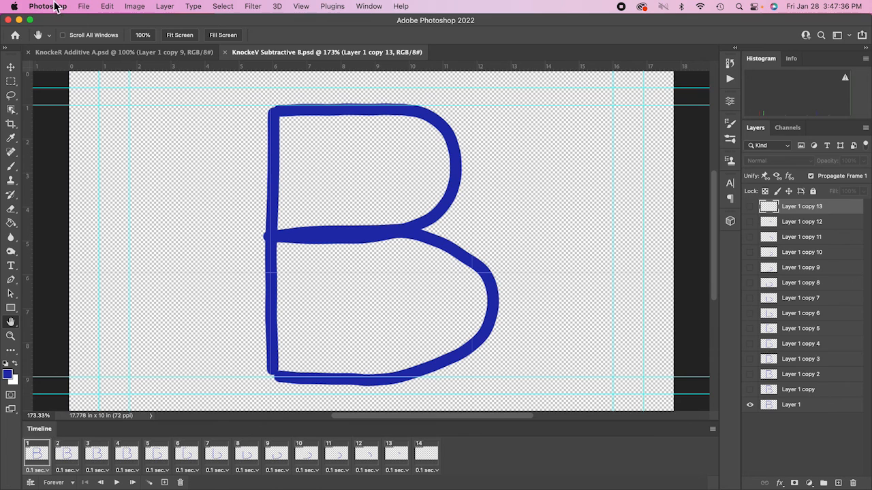
Switch to Finder and open the rendered Subtractive B subfolder
scroll(357, 304, down, 2)
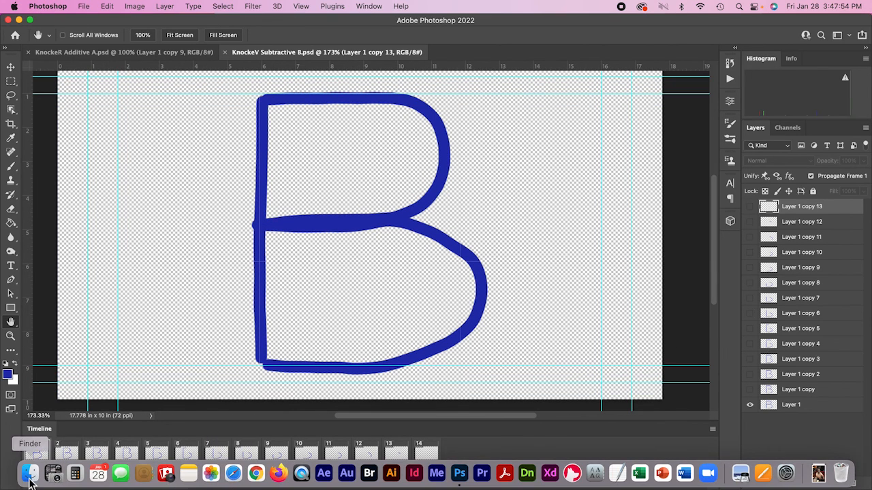
click(31, 475)
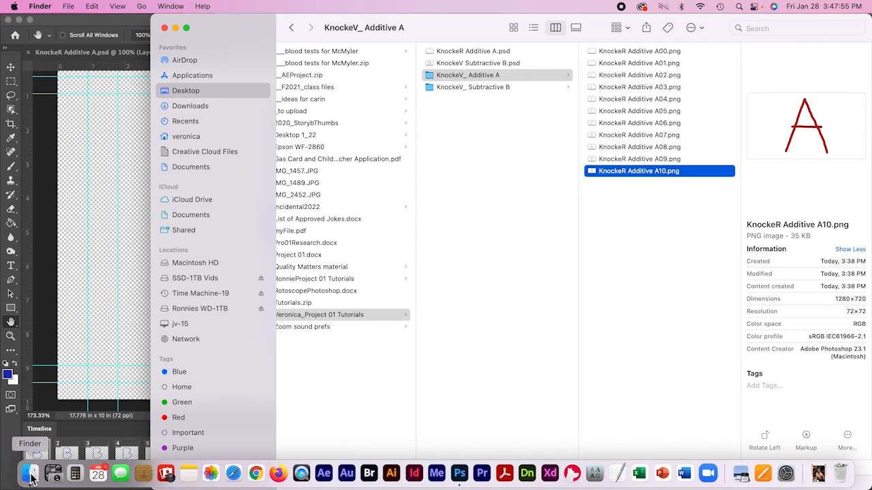
click(474, 88)
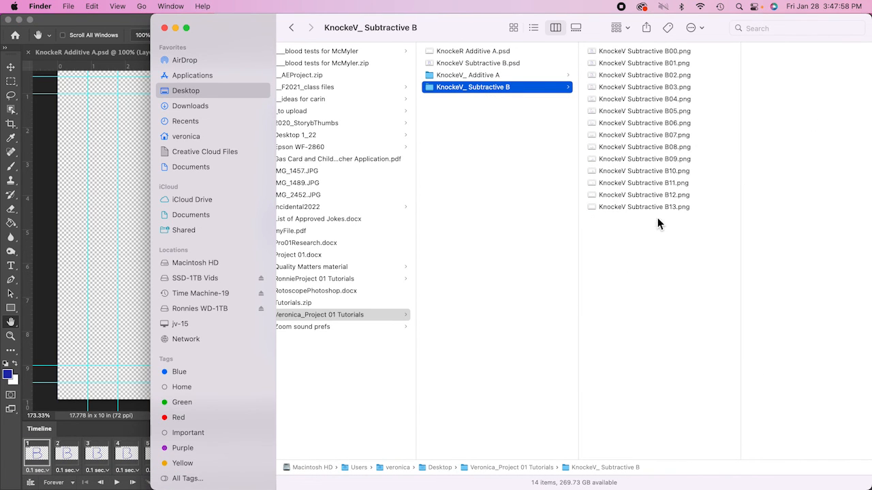
Look through the rendered PNG frames B00 to B13 in an enlarged preview, and close the preview
click(622, 51)
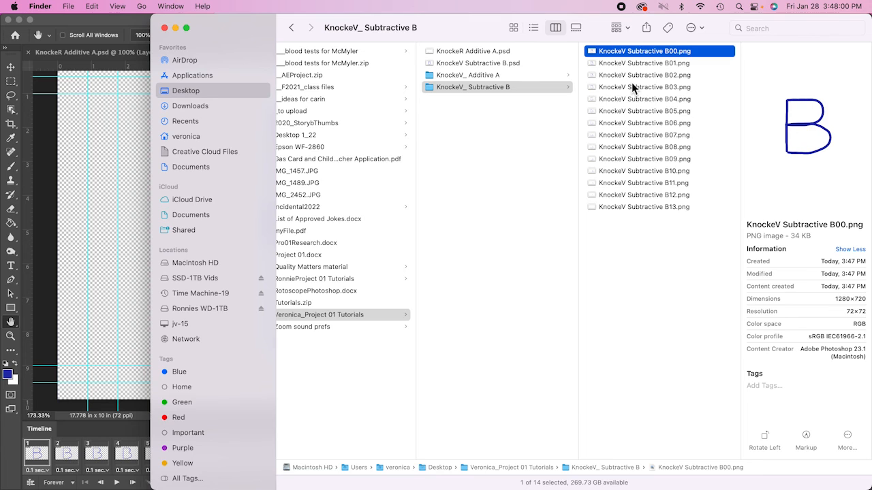
key(space)
key(Down)
key(Down)
key(Down)
key(Down)
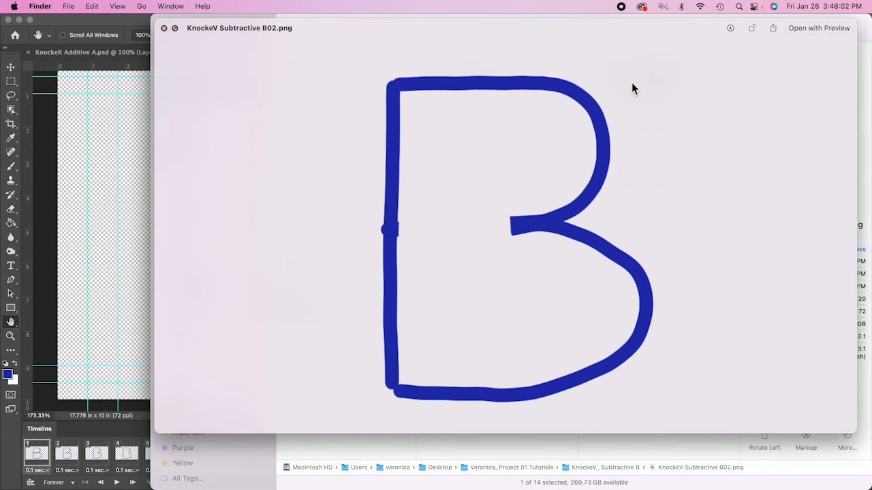
key(Down)
key(Down)
key(Down)
key(Down)
key(Down)
key(Down)
key(Down)
key(Down)
key(Down)
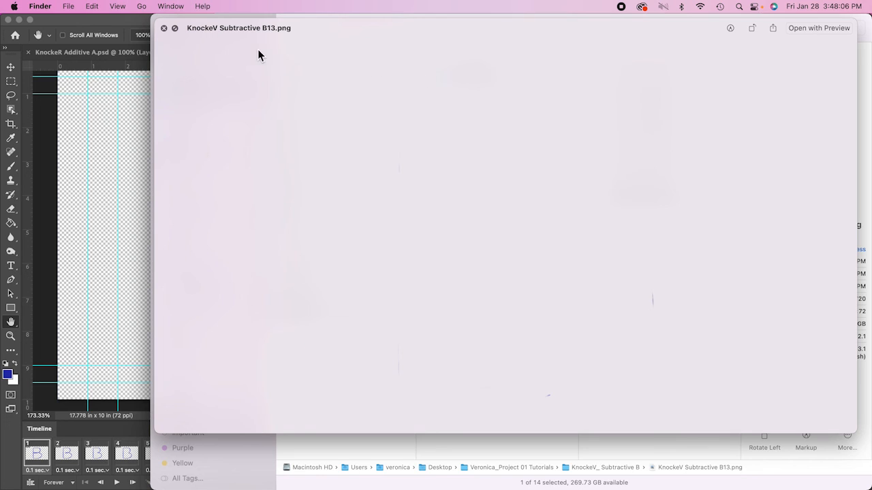
click(164, 28)
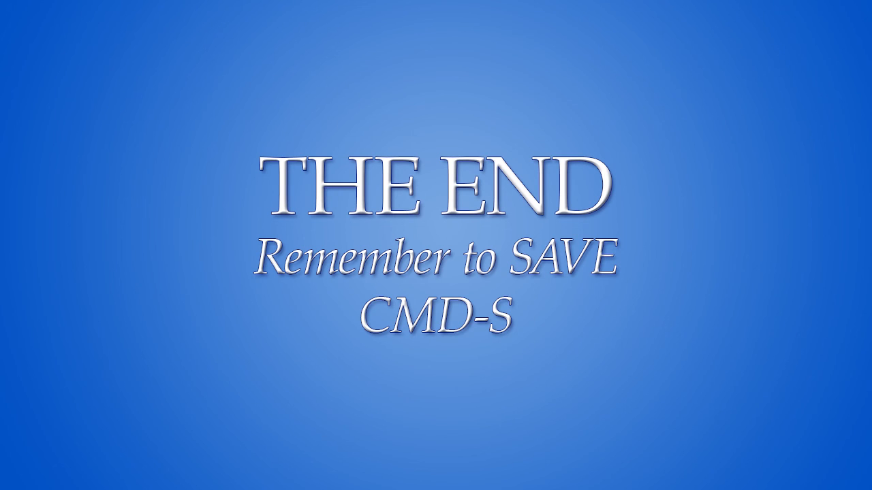